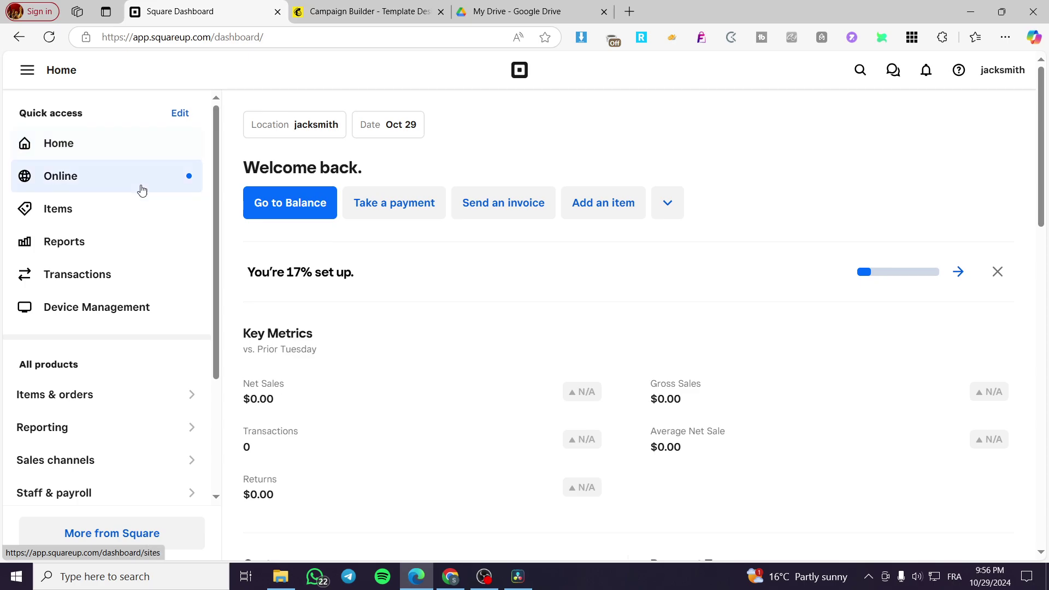
- Go to the Payment Links page under Payments in the sidebar
{"action": "scroll", "coordinate": [139, 194], "scroll_direction": "down", "scroll_amount": 3}
{"action": "scroll", "coordinate": [139, 197], "scroll_direction": "up", "scroll_amount": 3}
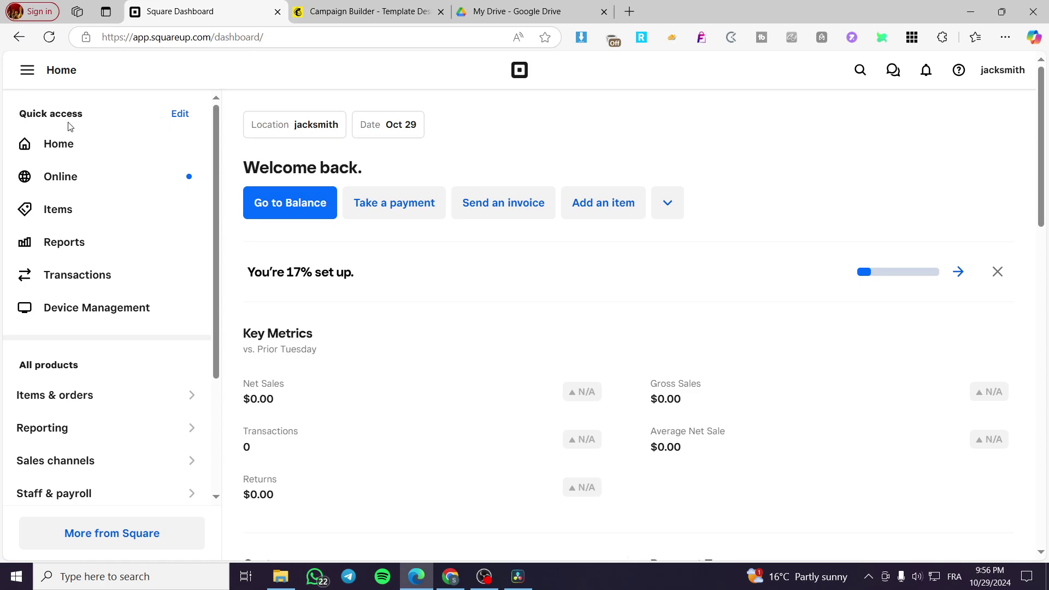
{"action": "scroll", "coordinate": [69, 127], "scroll_direction": "down", "scroll_amount": 2}
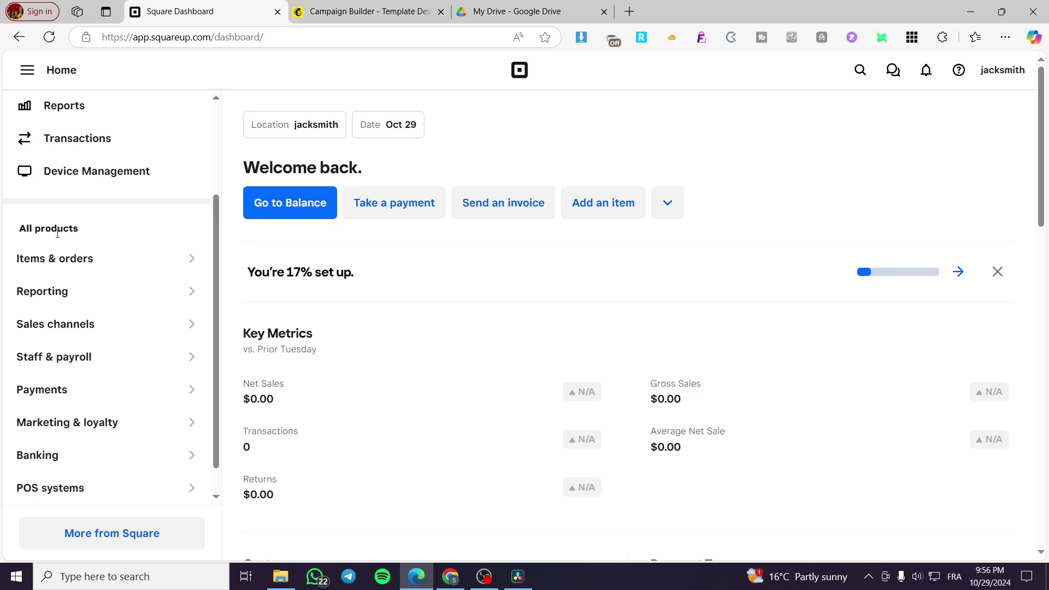
{"action": "left_click", "coordinate": [72, 399]}
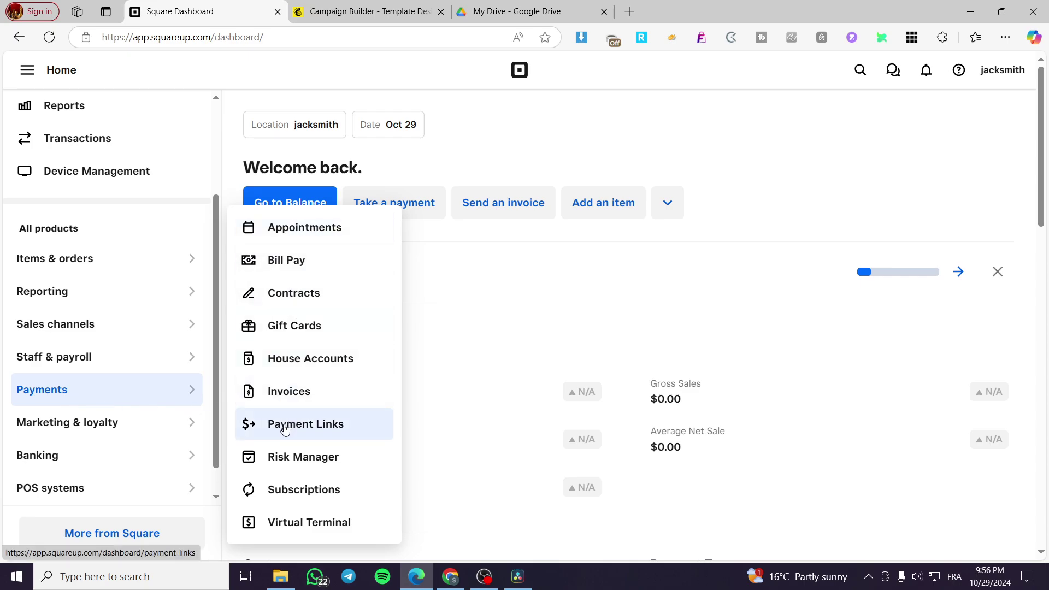
{"action": "left_click", "coordinate": [331, 432]}
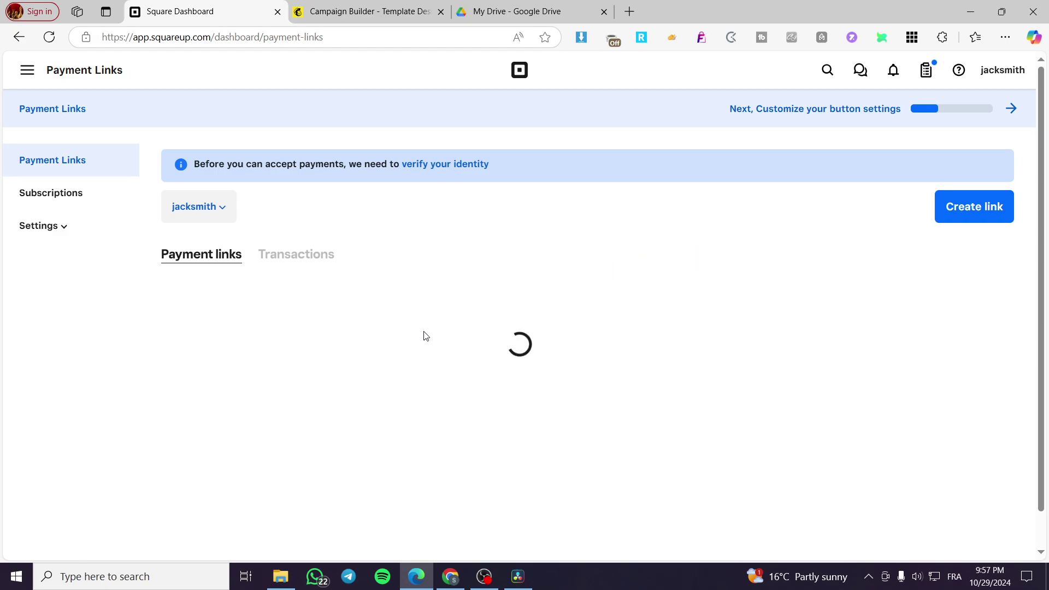
- Start a new payment link and pick Take a payment after previewing Sell an item
{"action": "left_click", "coordinate": [993, 210]}
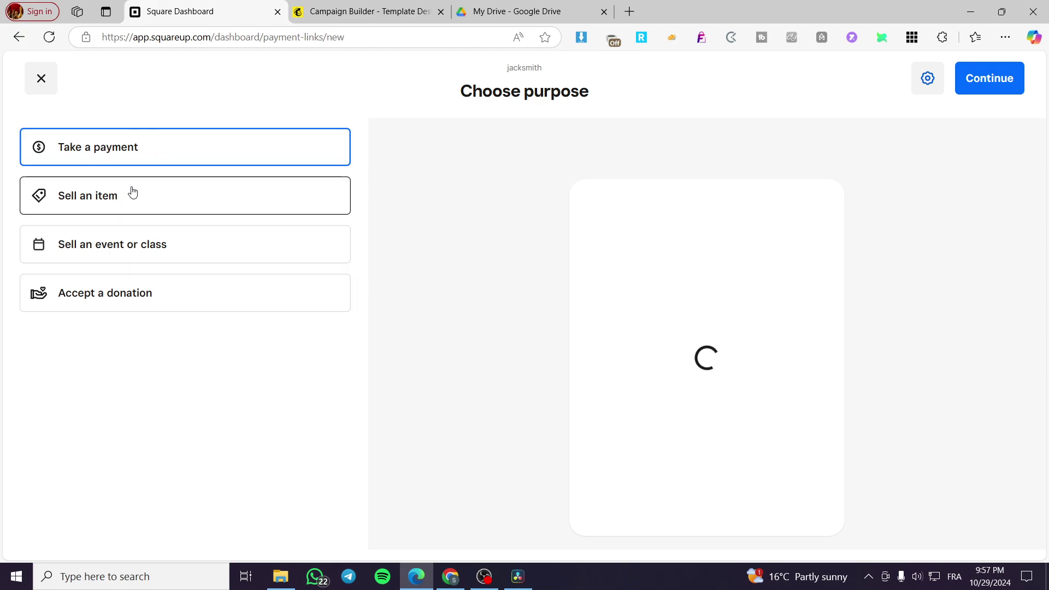
{"action": "left_click", "coordinate": [81, 209]}
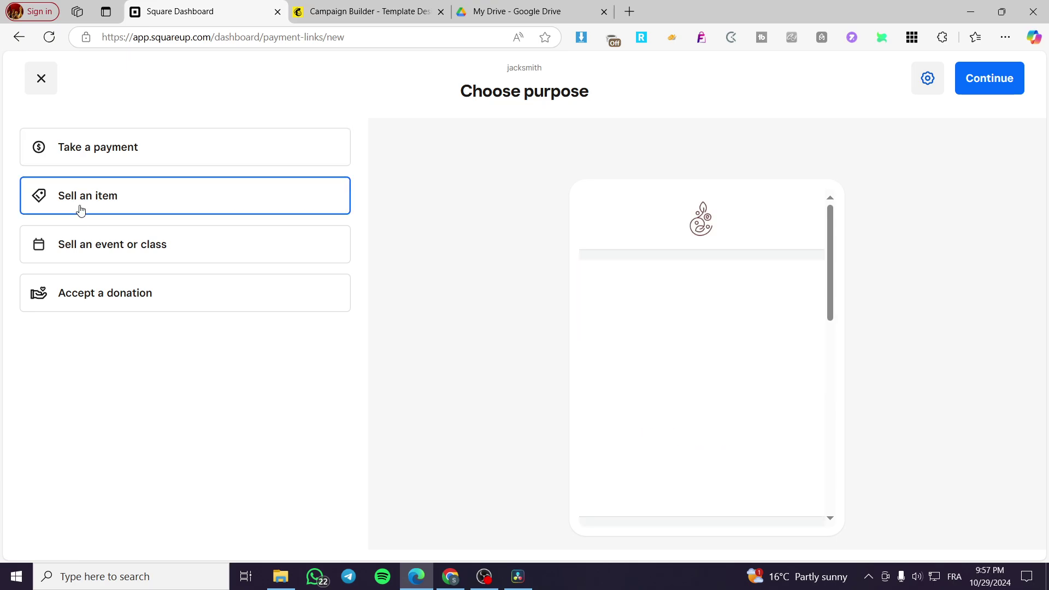
{"action": "scroll", "coordinate": [710, 379], "scroll_direction": "down", "scroll_amount": 5}
{"action": "scroll", "coordinate": [707, 368], "scroll_direction": "up", "scroll_amount": 5}
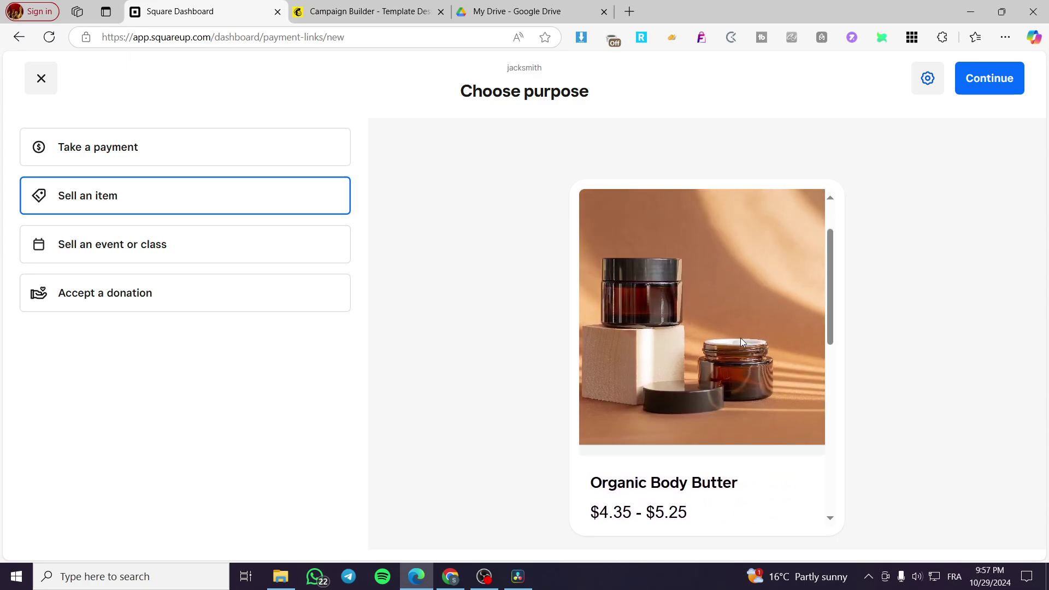
{"action": "left_click", "coordinate": [74, 155]}
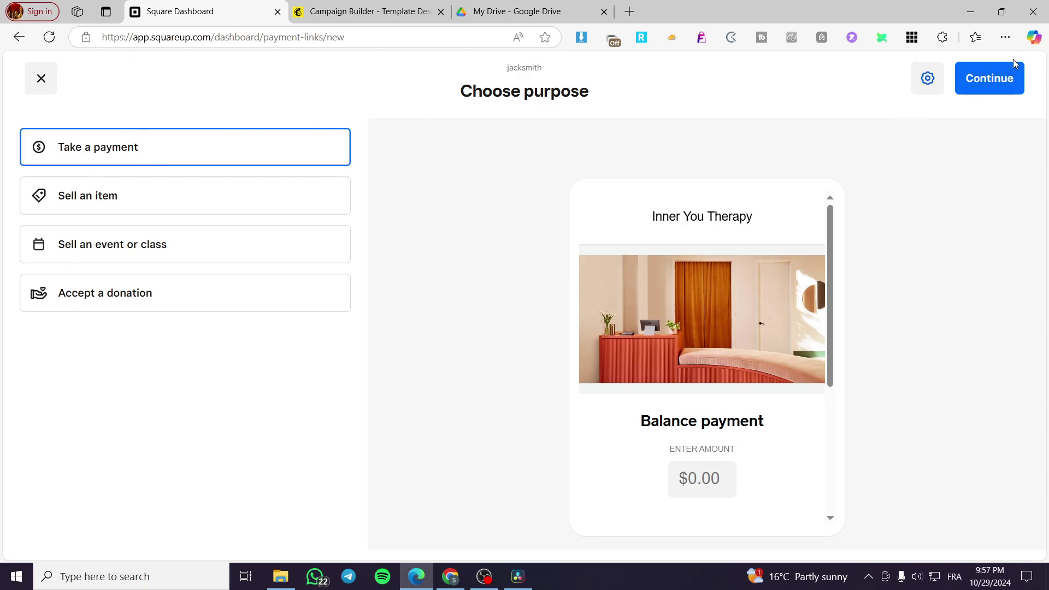
- Title the link 'Service Fees' and set an exact amount of $200
{"action": "left_click", "coordinate": [986, 79]}
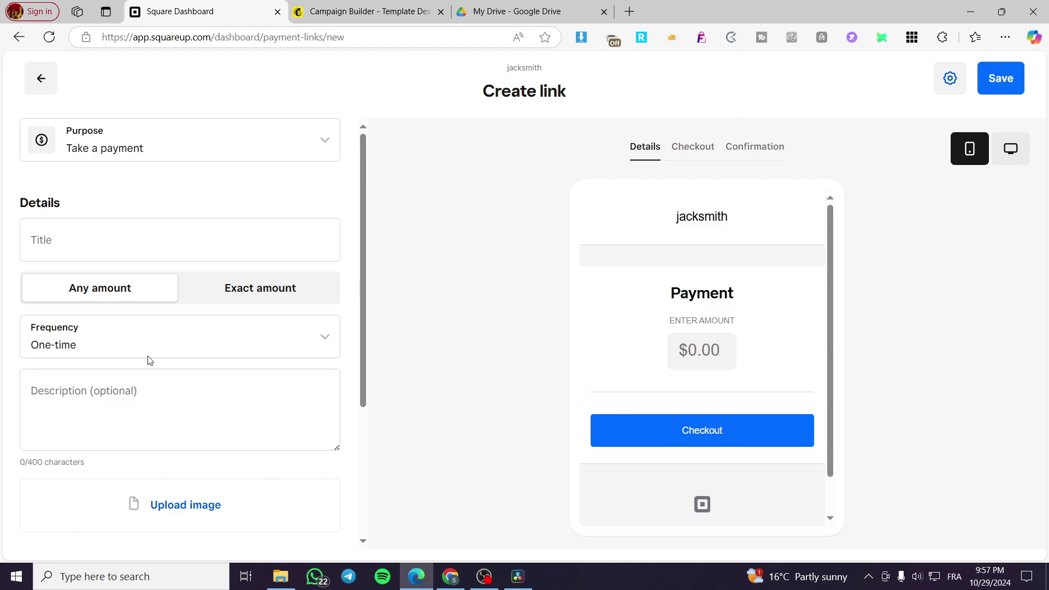
{"action": "left_click", "coordinate": [48, 244]}
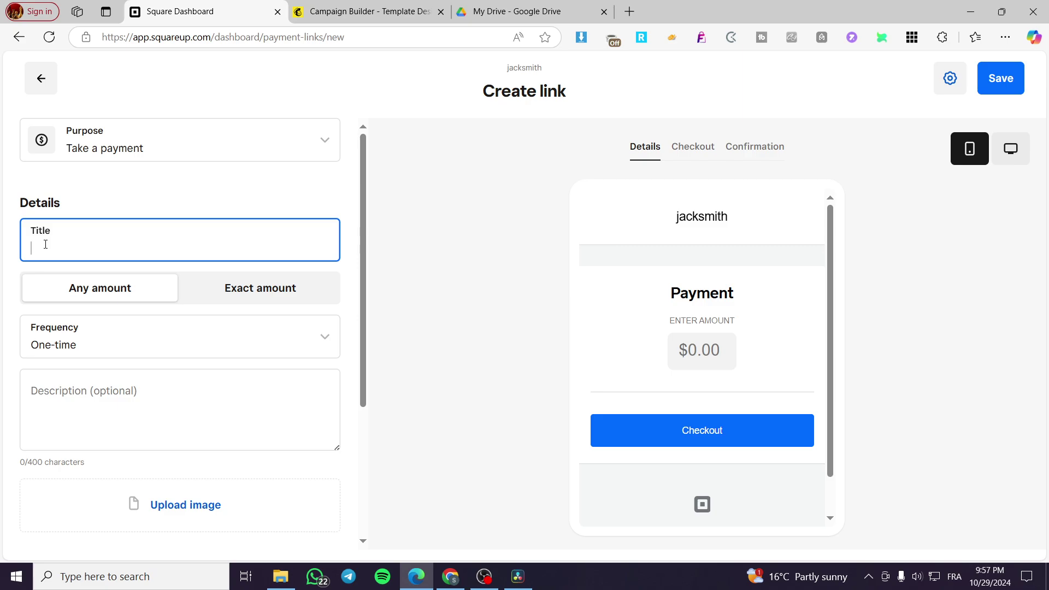
{"action": "type", "text": "Service "}
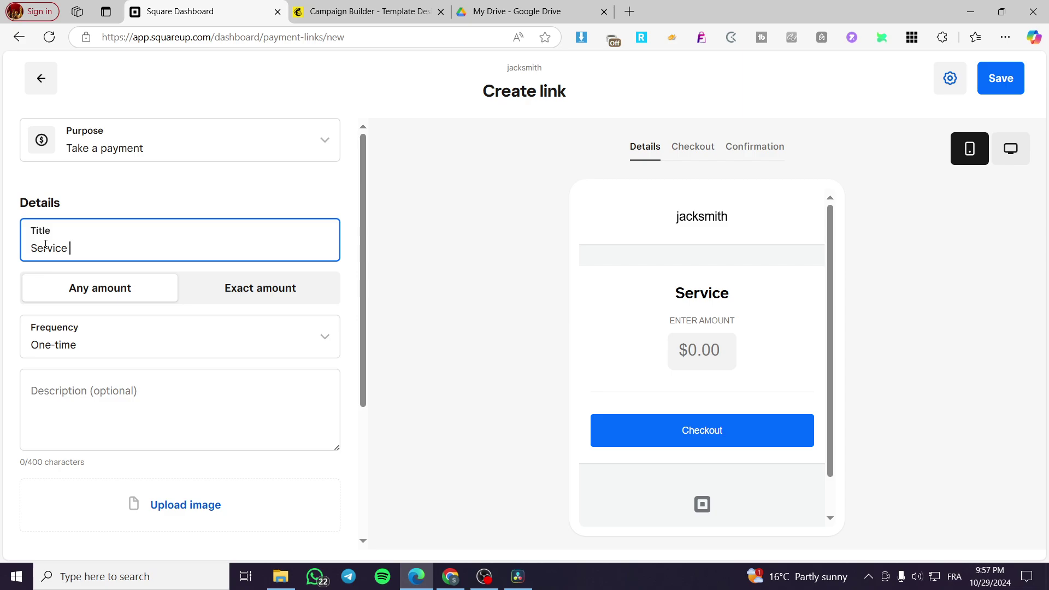
{"action": "type", "text": "Fees"}
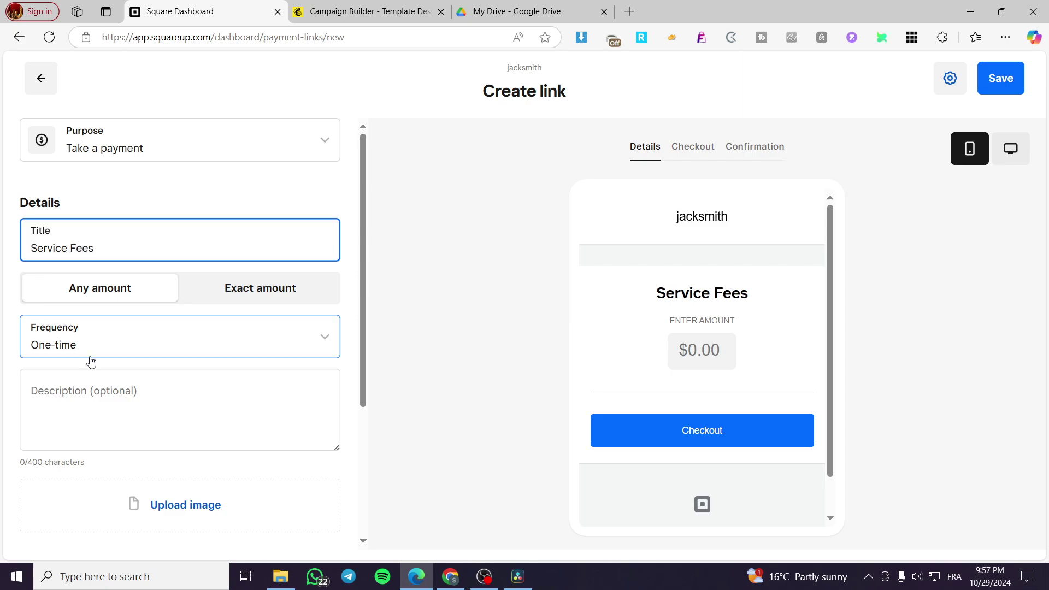
{"action": "left_click", "coordinate": [245, 298]}
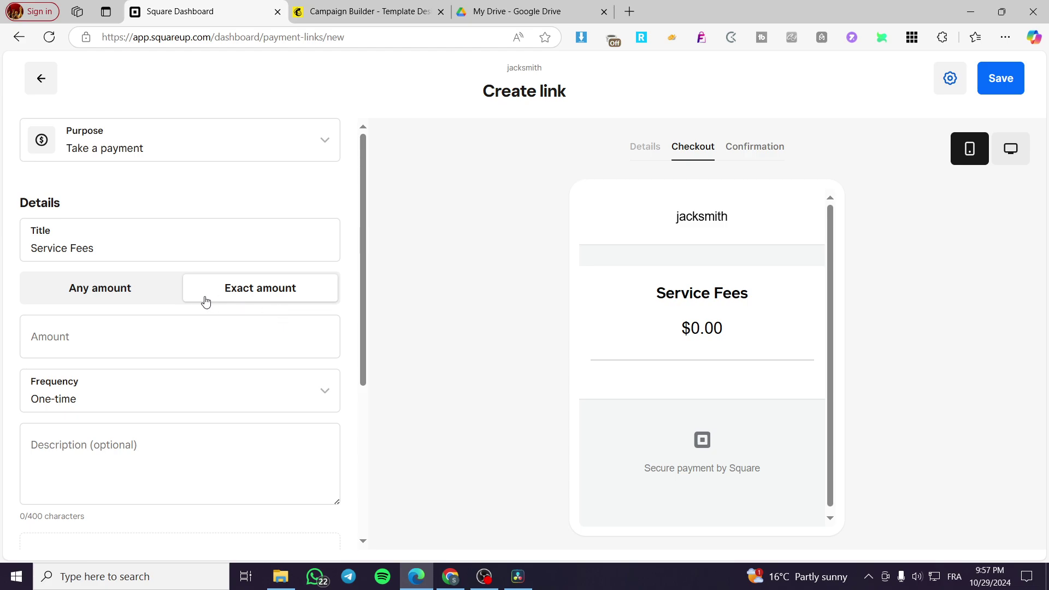
{"action": "left_click", "coordinate": [86, 354]}
{"action": "type", "text": "200"}
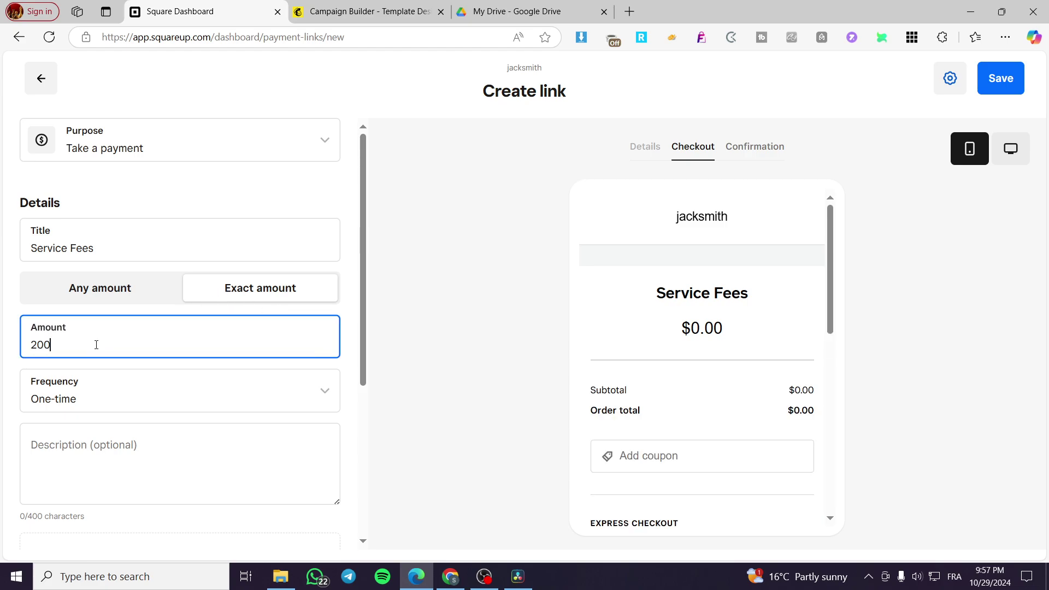
- Keep the payment frequency as One-time and move to the Description field
{"action": "left_click", "coordinate": [230, 402]}
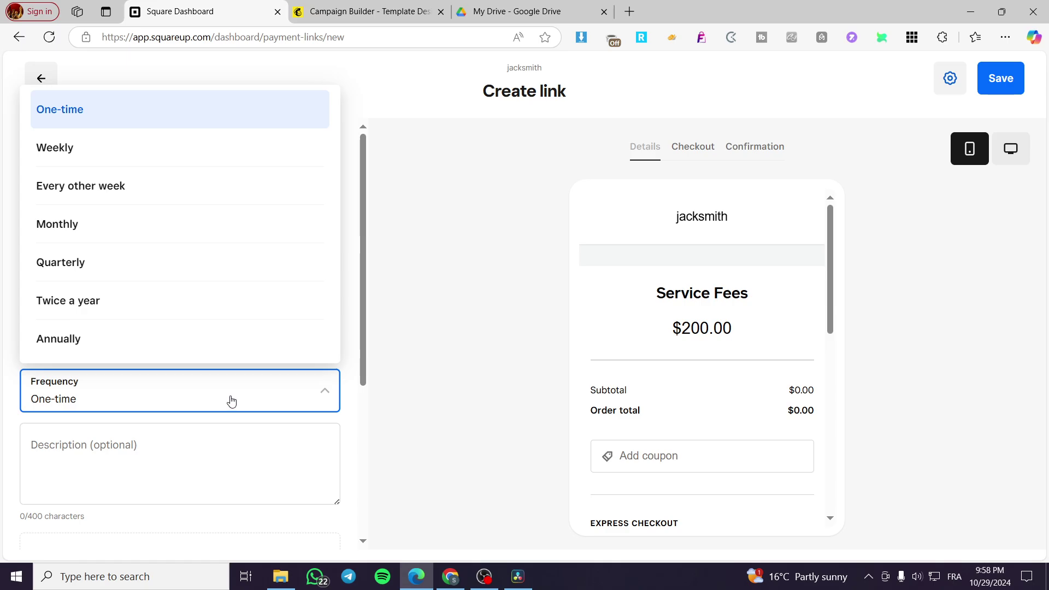
{"action": "left_click", "coordinate": [153, 107]}
{"action": "scroll", "coordinate": [145, 418], "scroll_direction": "down", "scroll_amount": 3}
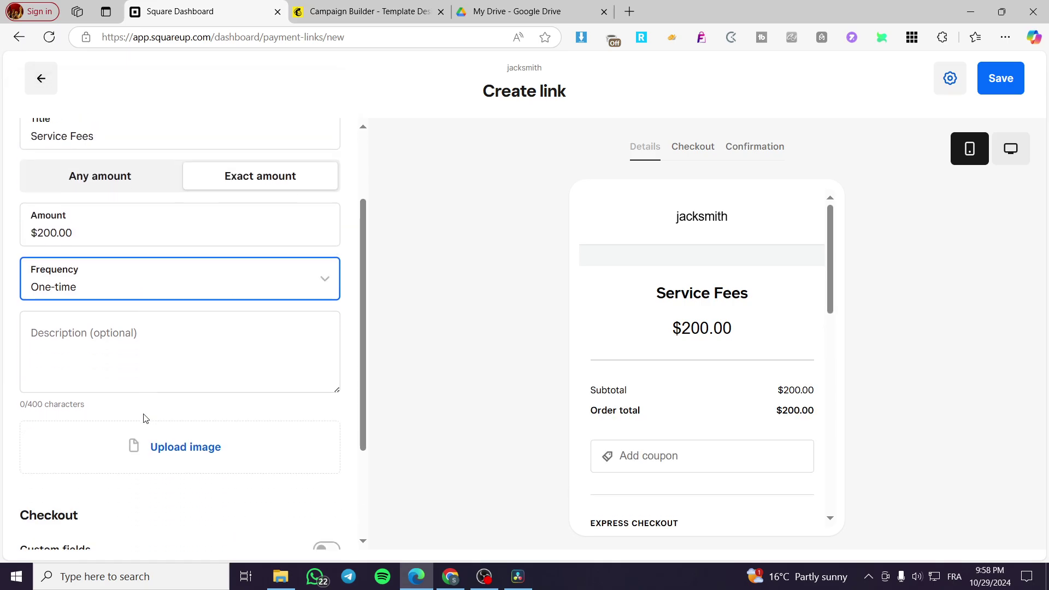
{"action": "left_click", "coordinate": [137, 264]}
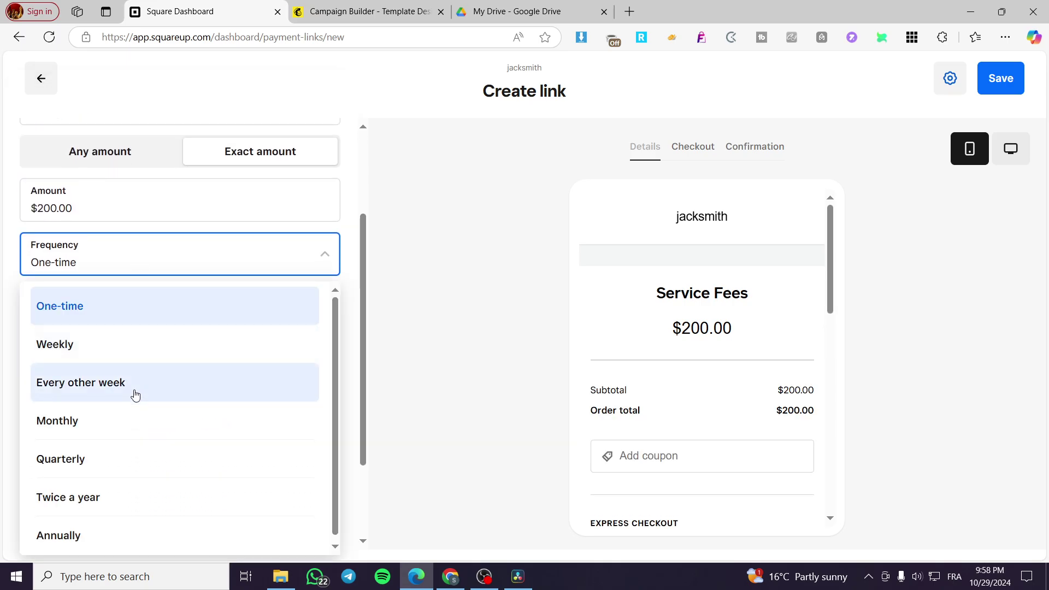
{"action": "left_click", "coordinate": [169, 313]}
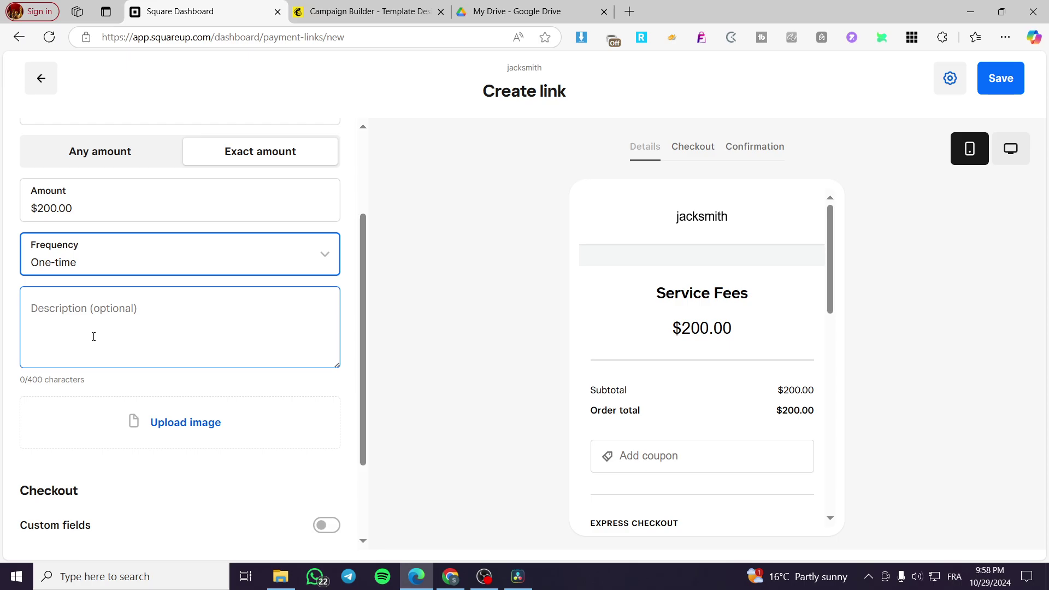
{"action": "left_click", "coordinate": [93, 337]}
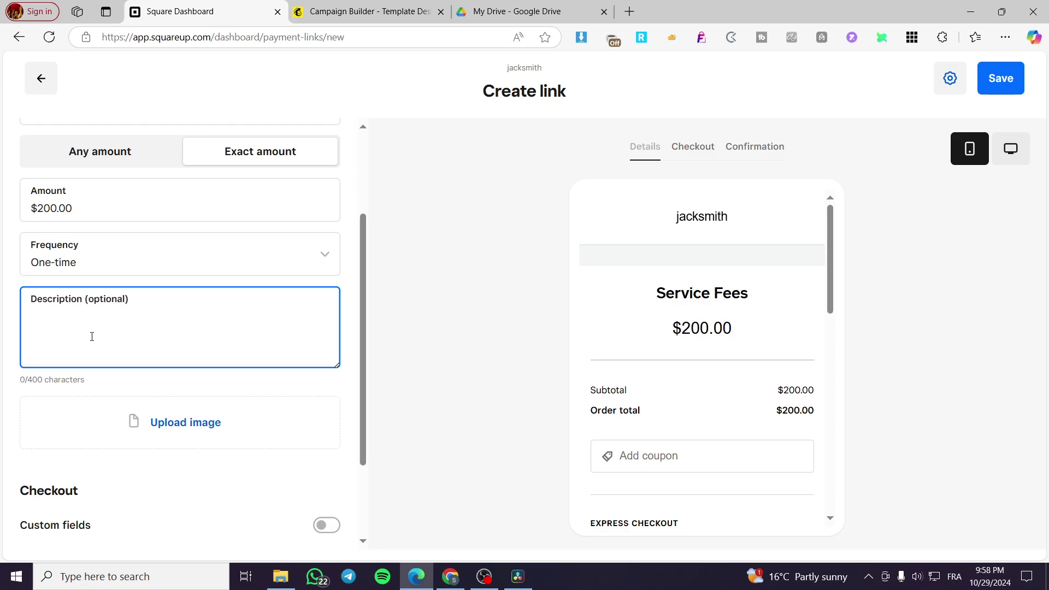
- Turn tipping on, leaving custom fields and redirect after checkout off
{"action": "scroll", "coordinate": [719, 358], "scroll_direction": "down", "scroll_amount": 1}
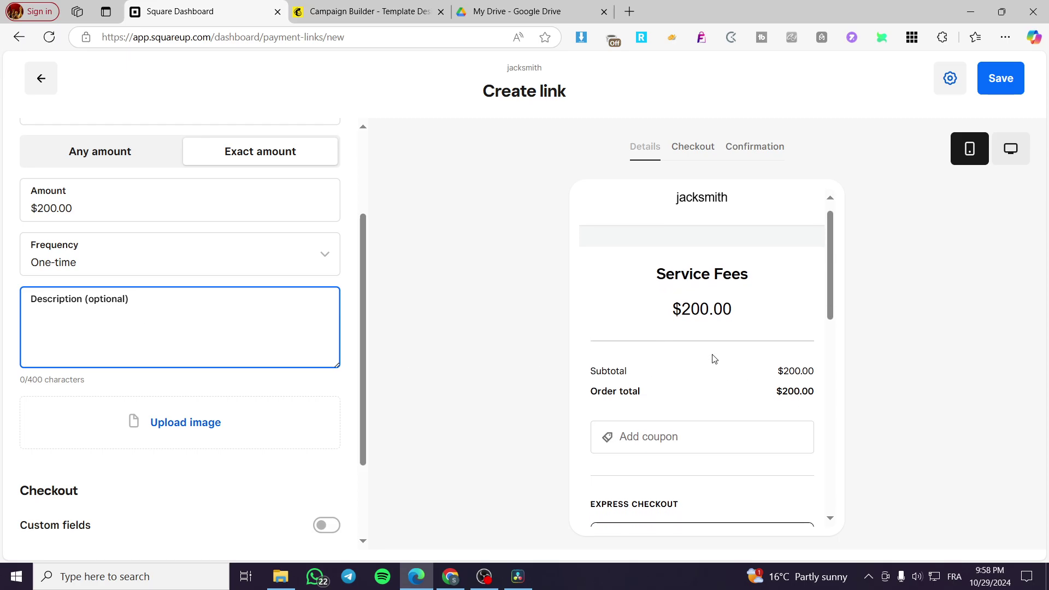
{"action": "scroll", "coordinate": [740, 412], "scroll_direction": "up", "scroll_amount": 1}
{"action": "scroll", "coordinate": [157, 330], "scroll_direction": "down", "scroll_amount": 2}
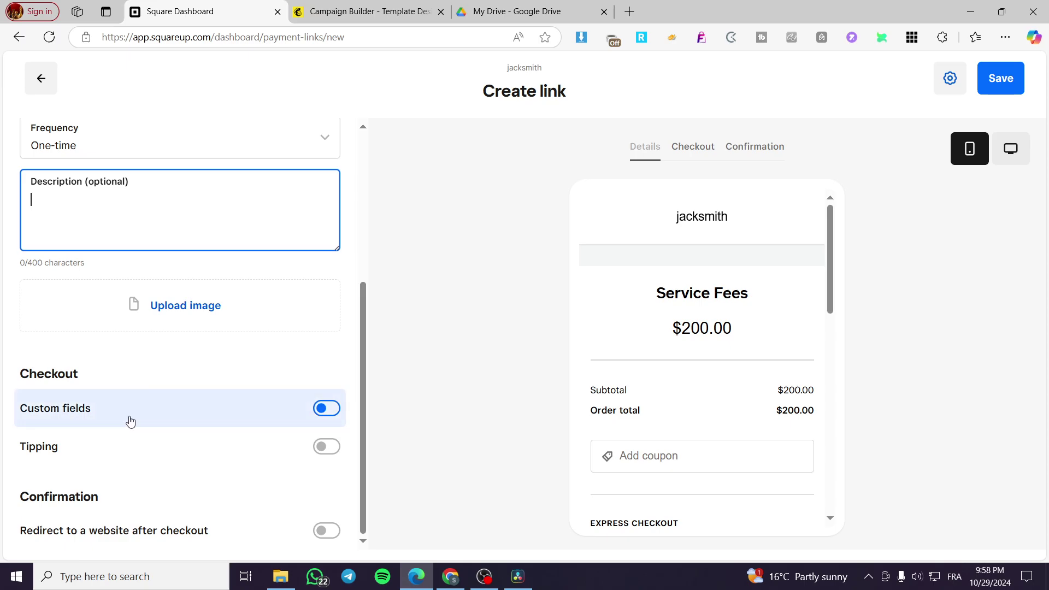
{"action": "left_click", "coordinate": [330, 412]}
{"action": "left_click", "coordinate": [326, 410]}
{"action": "left_click", "coordinate": [324, 447]}
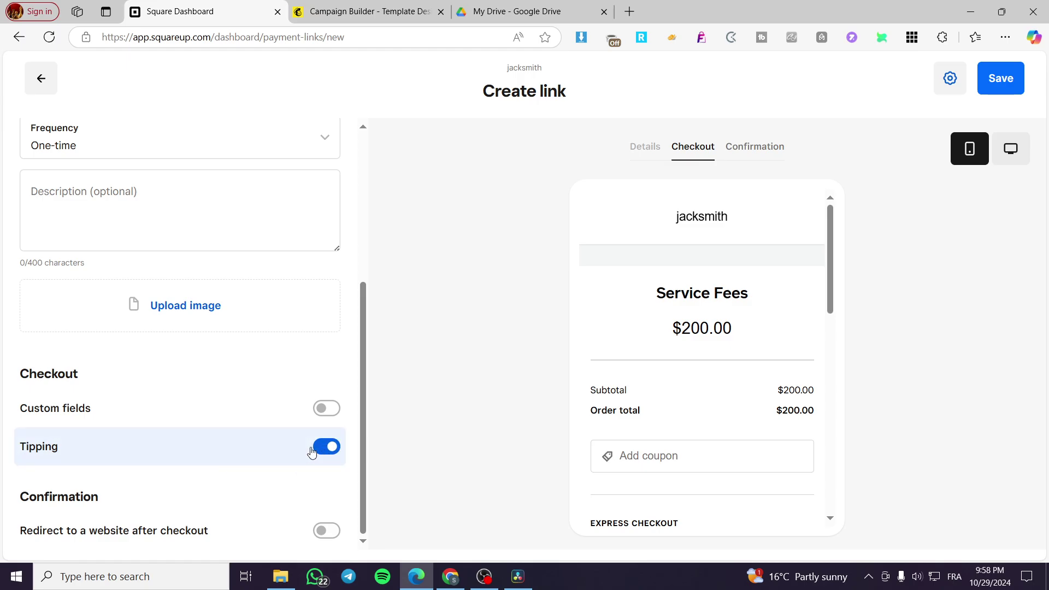
{"action": "left_click", "coordinate": [328, 531]}
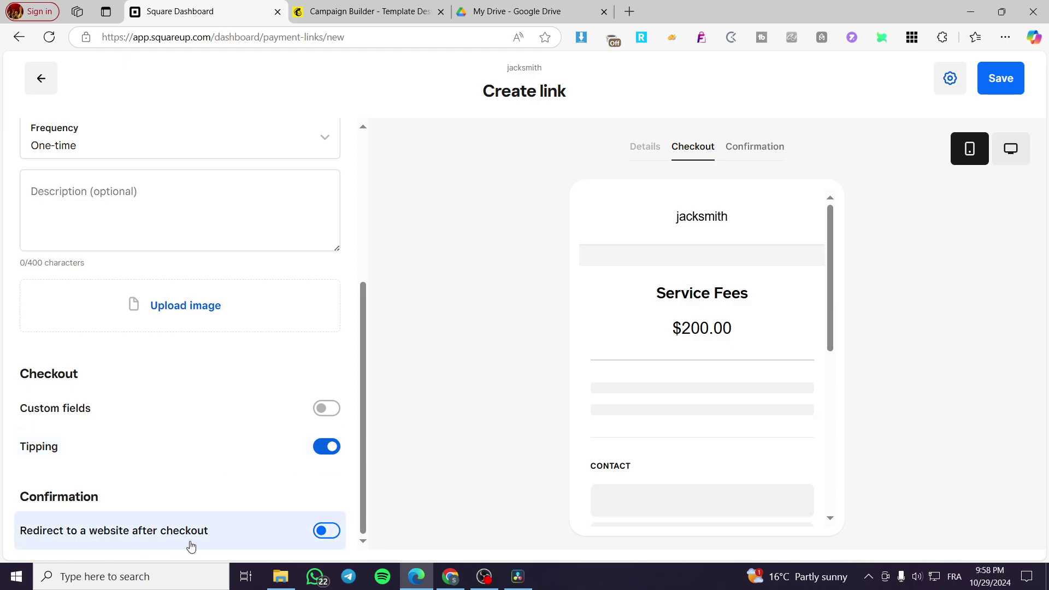
{"action": "left_click", "coordinate": [91, 533]}
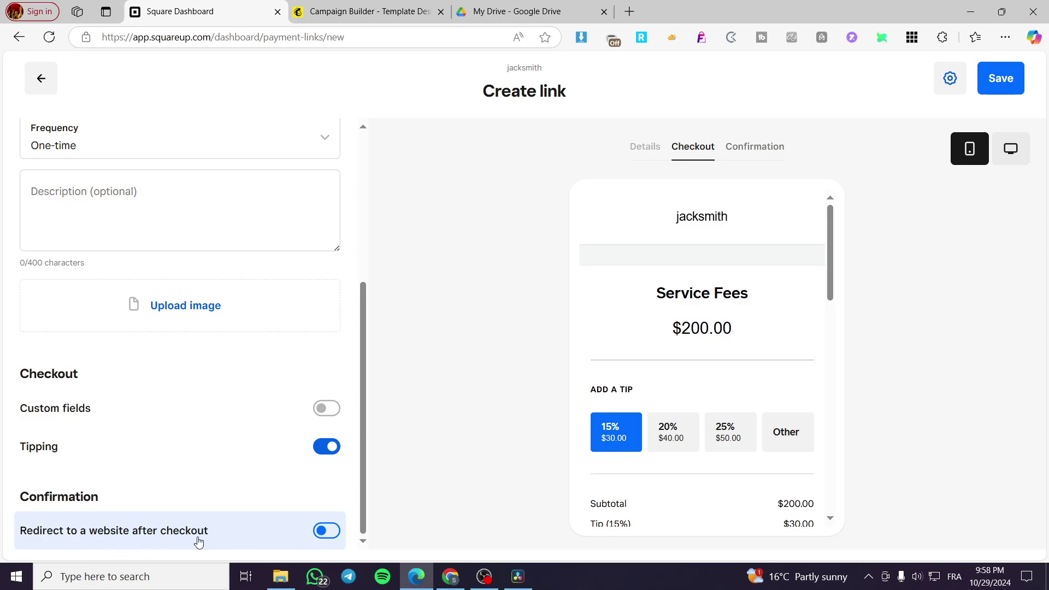
{"action": "left_click", "coordinate": [318, 534]}
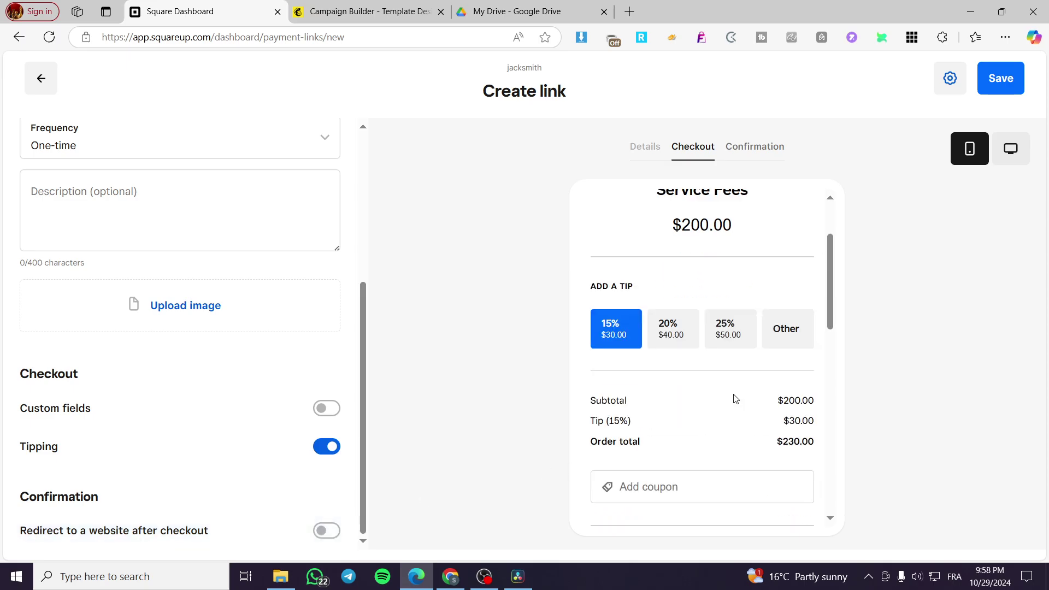
- Review the checkout preview in desktop and phone layouts, then the confirmation page
{"action": "scroll", "coordinate": [728, 420], "scroll_direction": "up", "scroll_amount": 1}
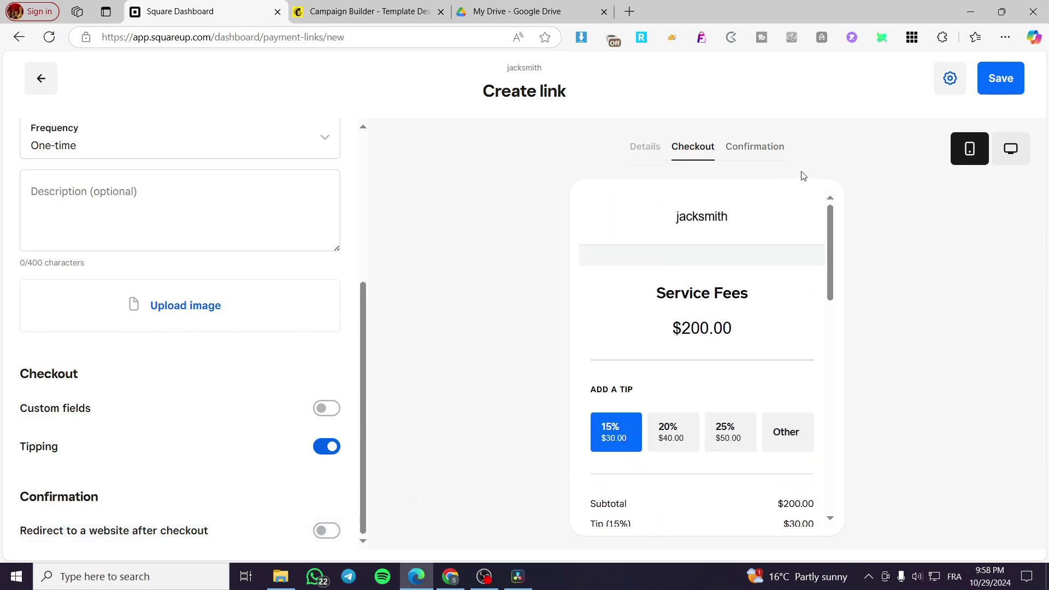
{"action": "scroll", "coordinate": [706, 352], "scroll_direction": "down", "scroll_amount": 3}
{"action": "scroll", "coordinate": [716, 377], "scroll_direction": "down", "scroll_amount": 5}
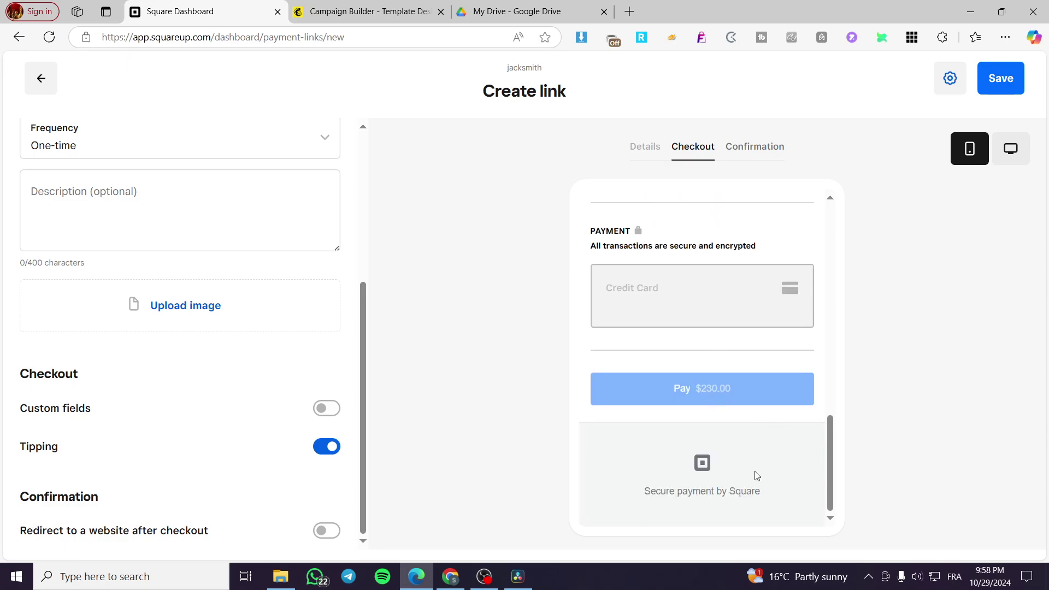
{"action": "scroll", "coordinate": [733, 467], "scroll_direction": "up", "scroll_amount": 1}
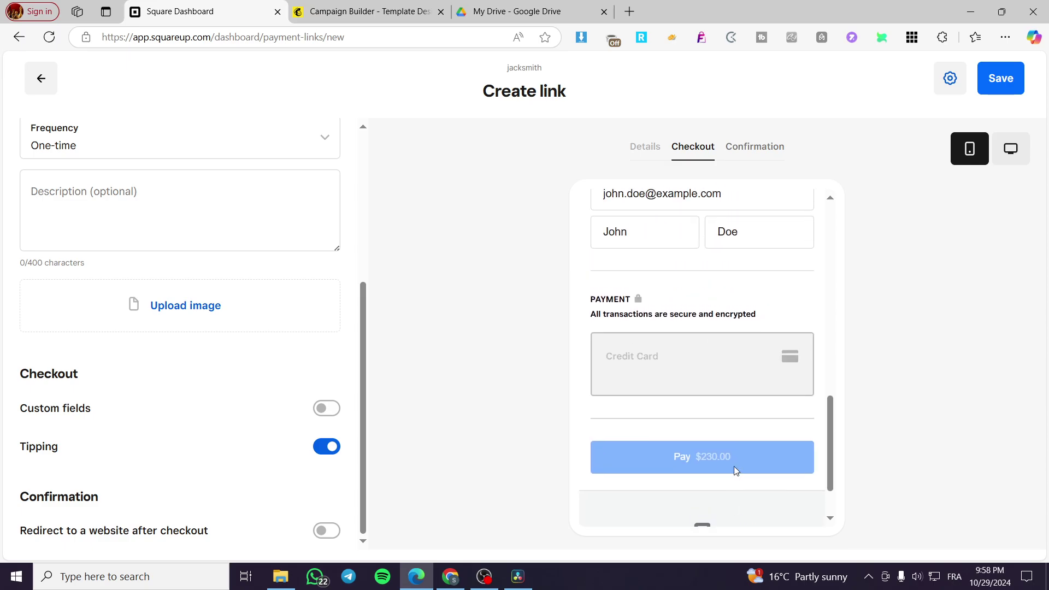
{"action": "scroll", "coordinate": [206, 454], "scroll_direction": "up", "scroll_amount": 5}
{"action": "left_click", "coordinate": [194, 449]}
{"action": "left_click", "coordinate": [685, 435]}
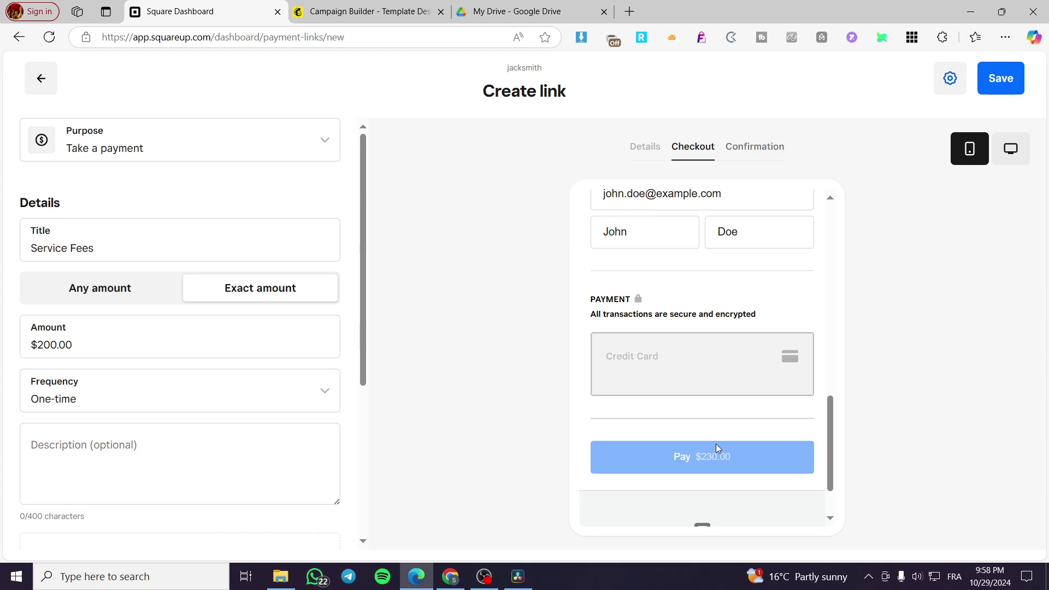
{"action": "scroll", "coordinate": [716, 444], "scroll_direction": "up", "scroll_amount": 2}
{"action": "scroll", "coordinate": [703, 431], "scroll_direction": "up", "scroll_amount": 2}
{"action": "scroll", "coordinate": [691, 436], "scroll_direction": "up", "scroll_amount": 3}
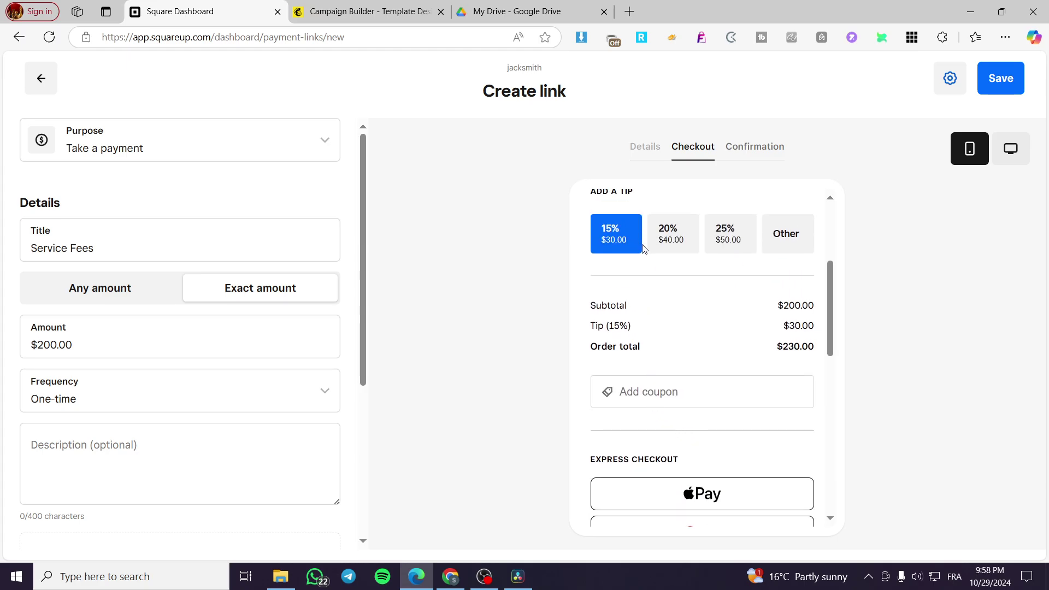
{"action": "scroll", "coordinate": [704, 393], "scroll_direction": "up", "scroll_amount": 3}
{"action": "left_click", "coordinate": [1009, 145]}
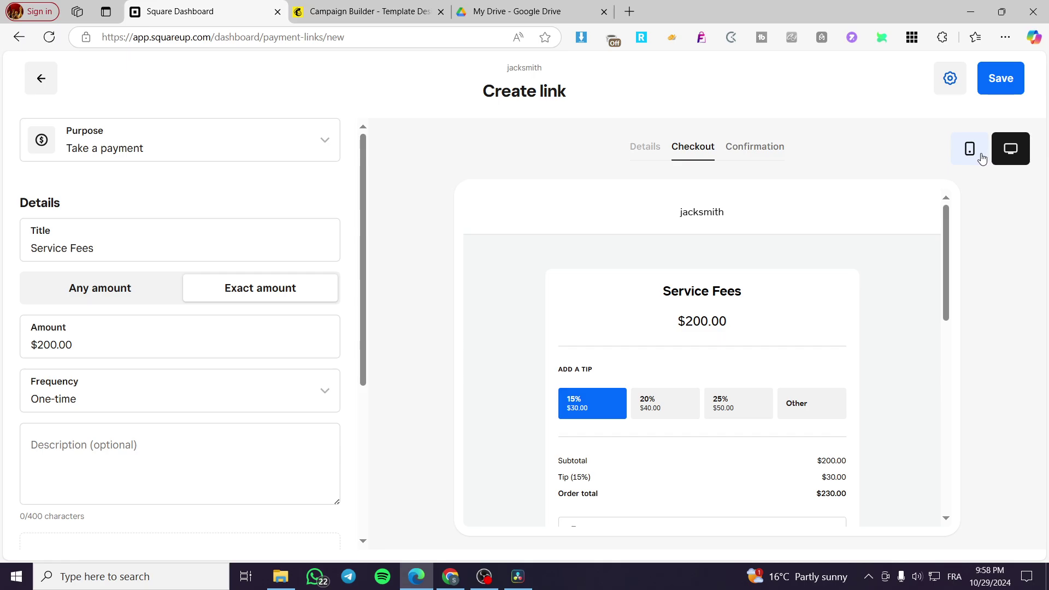
{"action": "left_click", "coordinate": [981, 156]}
{"action": "left_click", "coordinate": [744, 146]}
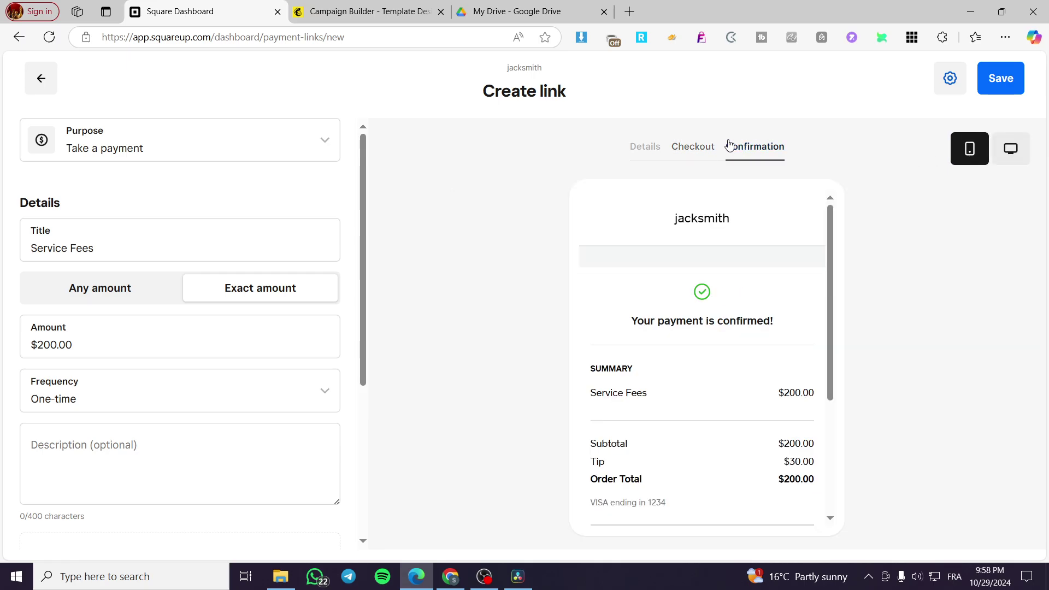
{"action": "scroll", "coordinate": [689, 393], "scroll_direction": "down", "scroll_amount": 3}
{"action": "scroll", "coordinate": [683, 393], "scroll_direction": "up", "scroll_amount": 3}
- Save the Service Fees link, copy its preview URL, and close the Share dialog
{"action": "scroll", "coordinate": [682, 454], "scroll_direction": "down", "scroll_amount": 3}
{"action": "left_click", "coordinate": [1003, 85]}
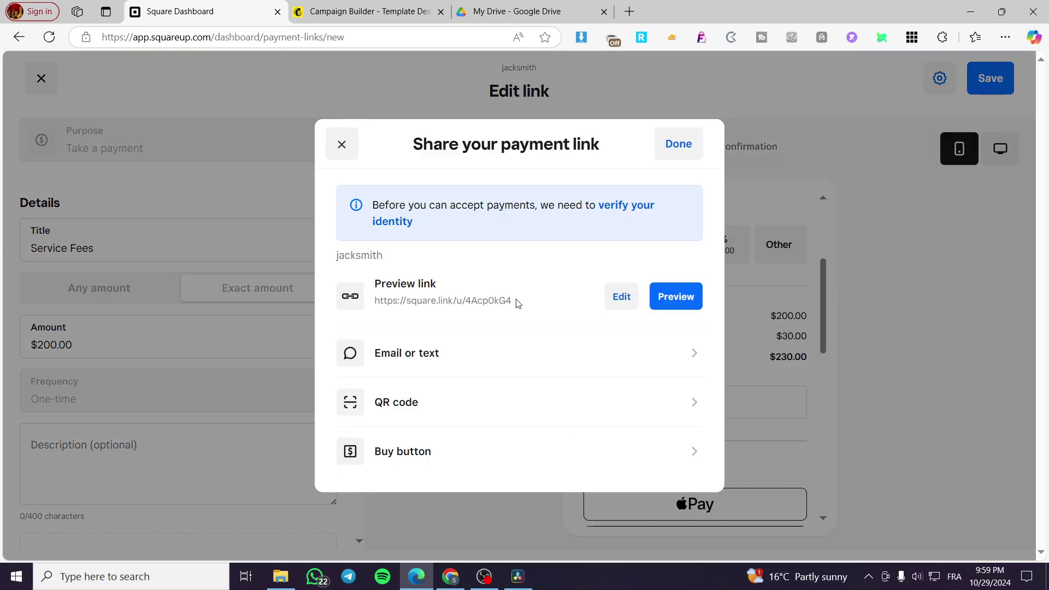
{"action": "left_click_drag", "start_coordinate": [513, 301], "coordinate": [381, 301]}
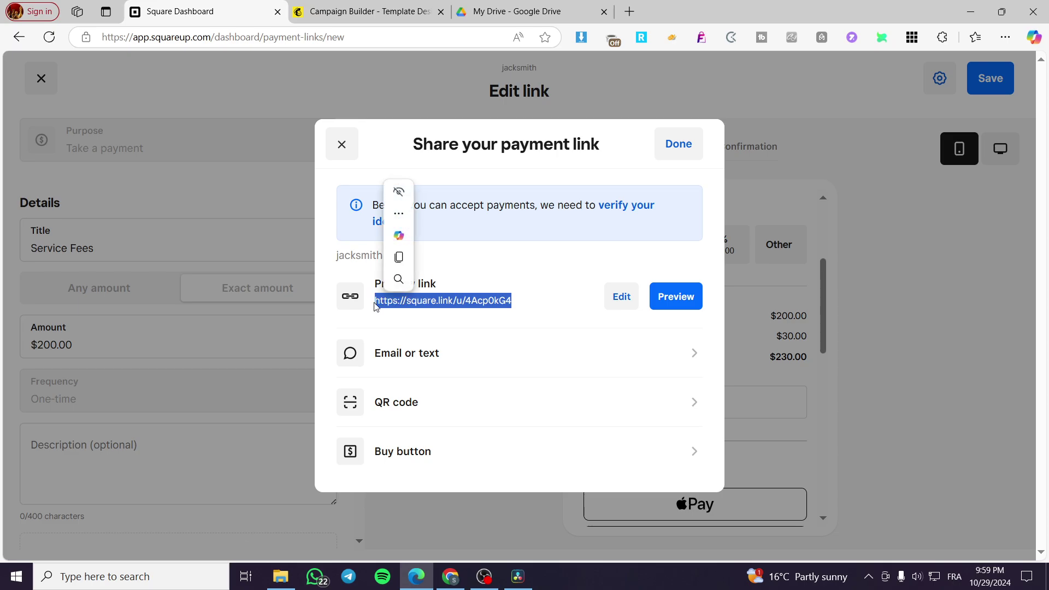
{"action": "key", "text": "ctrl+c"}
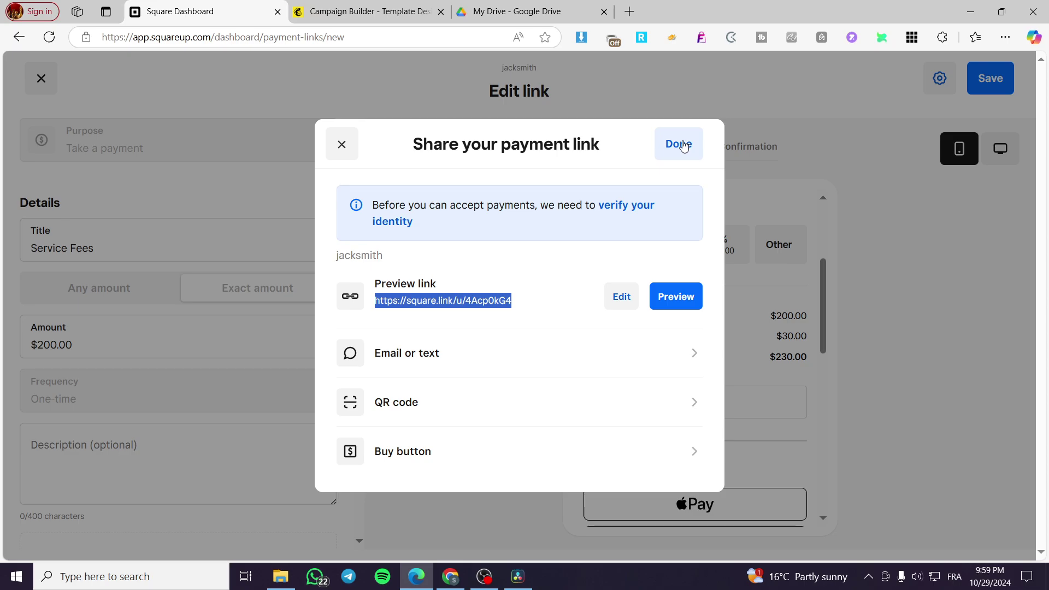
{"action": "left_click", "coordinate": [679, 146]}
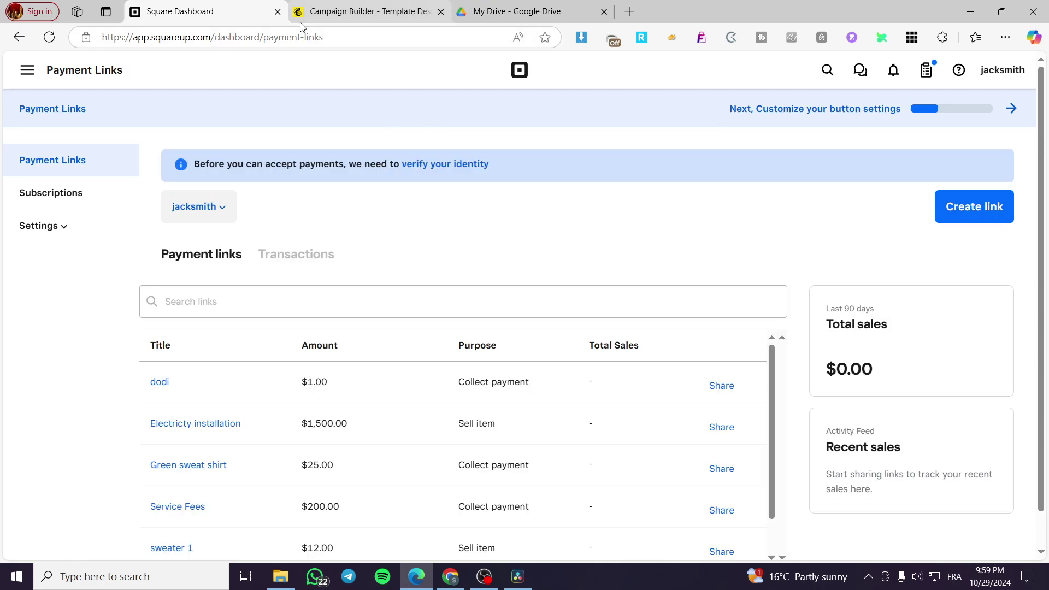
- Return to the Home dashboard from the main navigation menu
{"action": "left_click", "coordinate": [26, 70]}
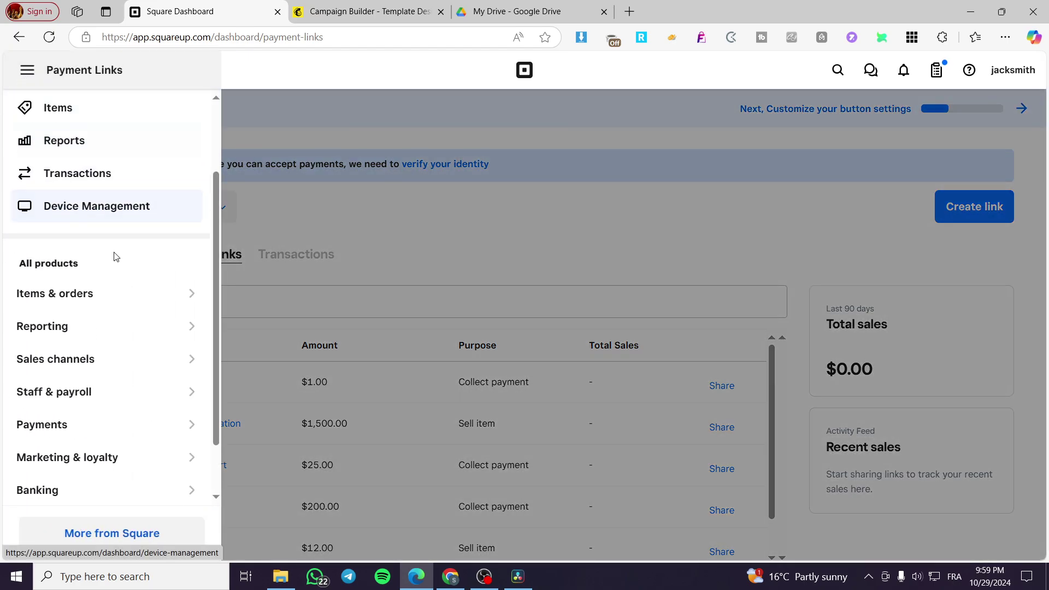
{"action": "scroll", "coordinate": [117, 262], "scroll_direction": "up", "scroll_amount": 2}
{"action": "left_click", "coordinate": [66, 150]}
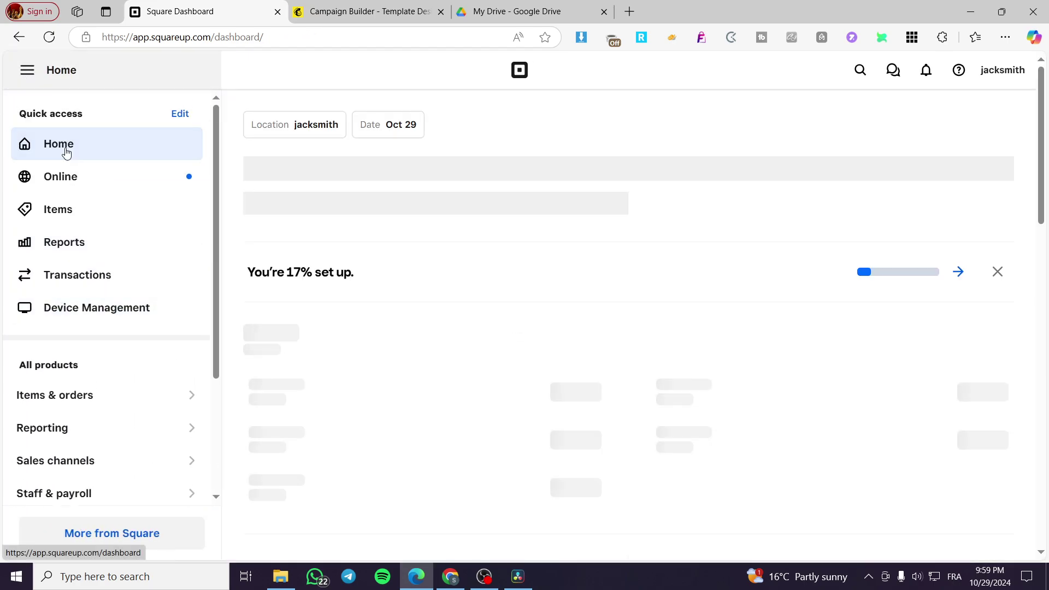